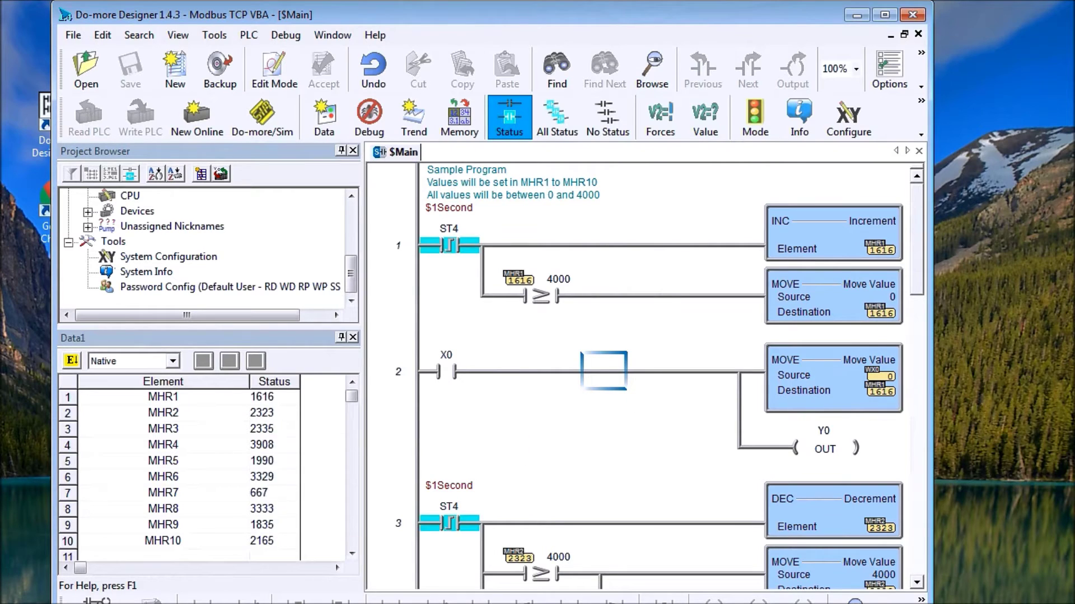
In the Simulator, switch input X0 on and raise analog input WX0 so MHR1 takes its value
key(alt+Tab)
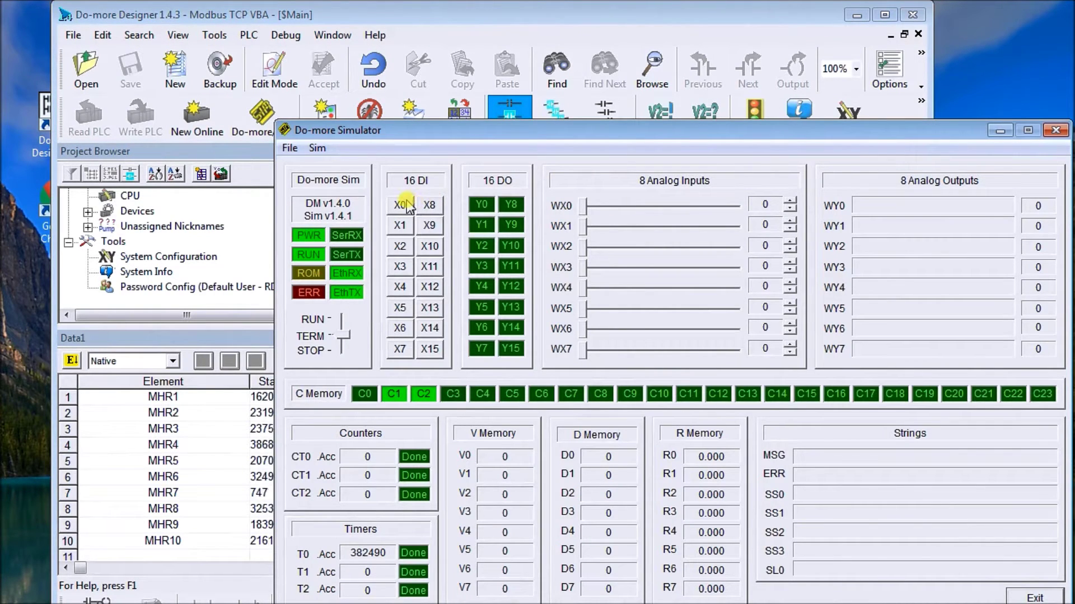
drag(445, 139, 533, 337)
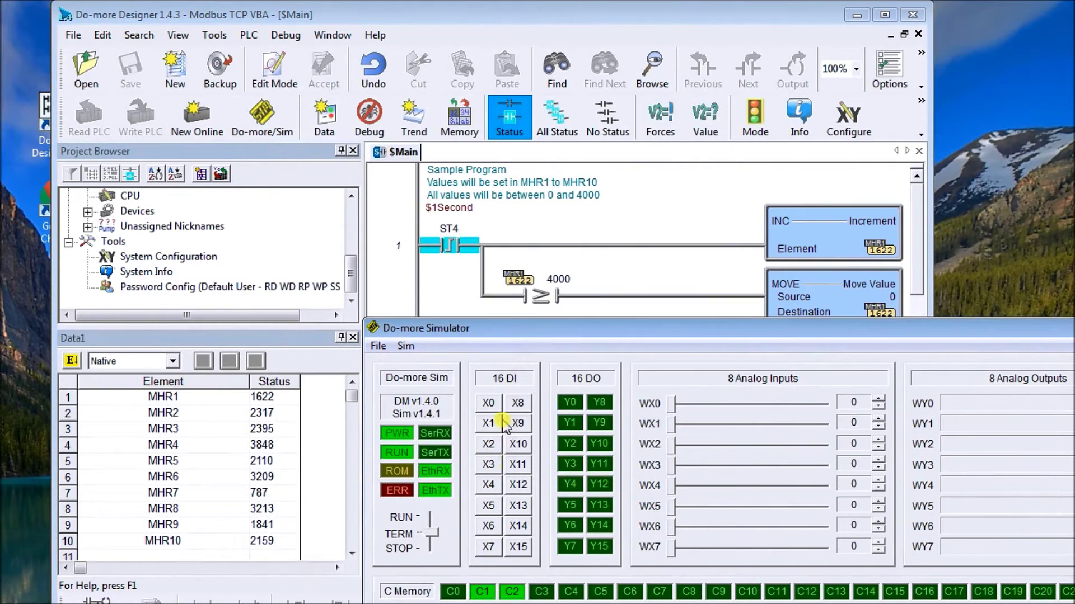
click(488, 403)
click(488, 403)
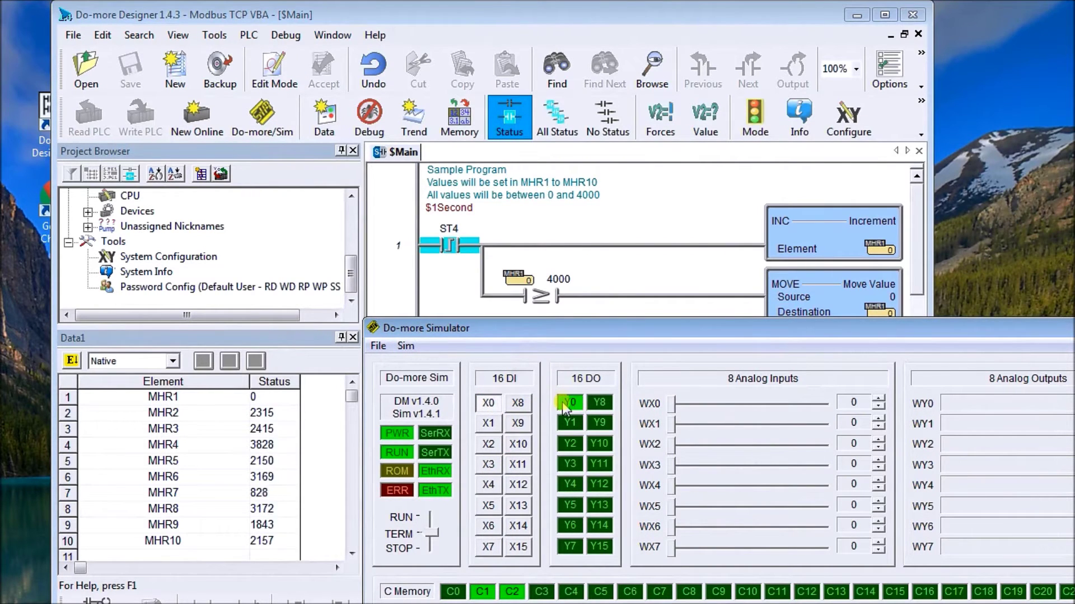
drag(675, 404, 755, 403)
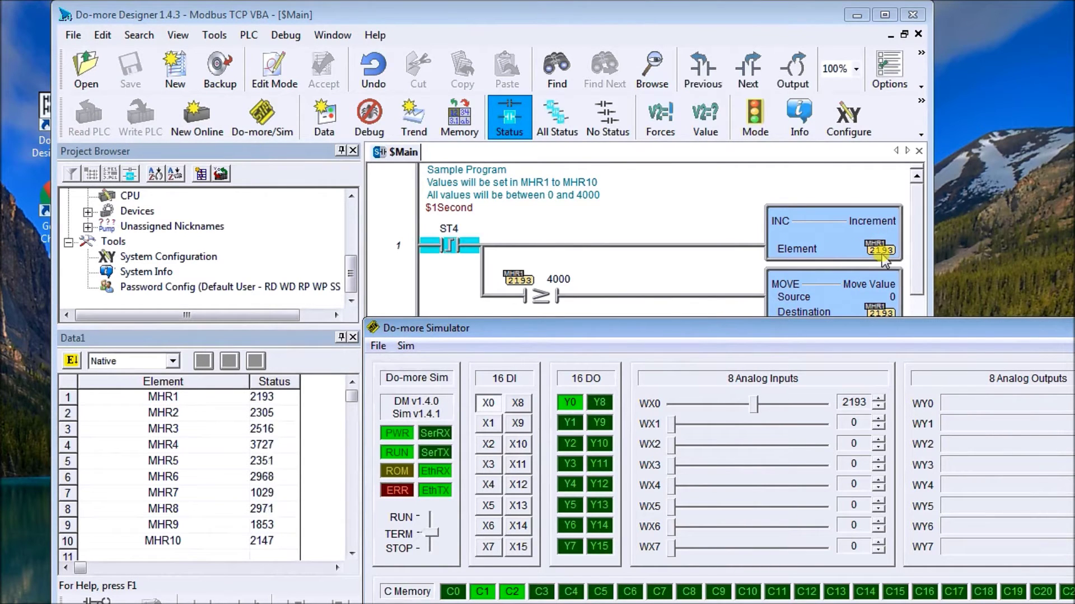
Switch X0 back off and lower WX0 toward 0 so MHR1 resumes counting
drag(840, 324, 754, 106)
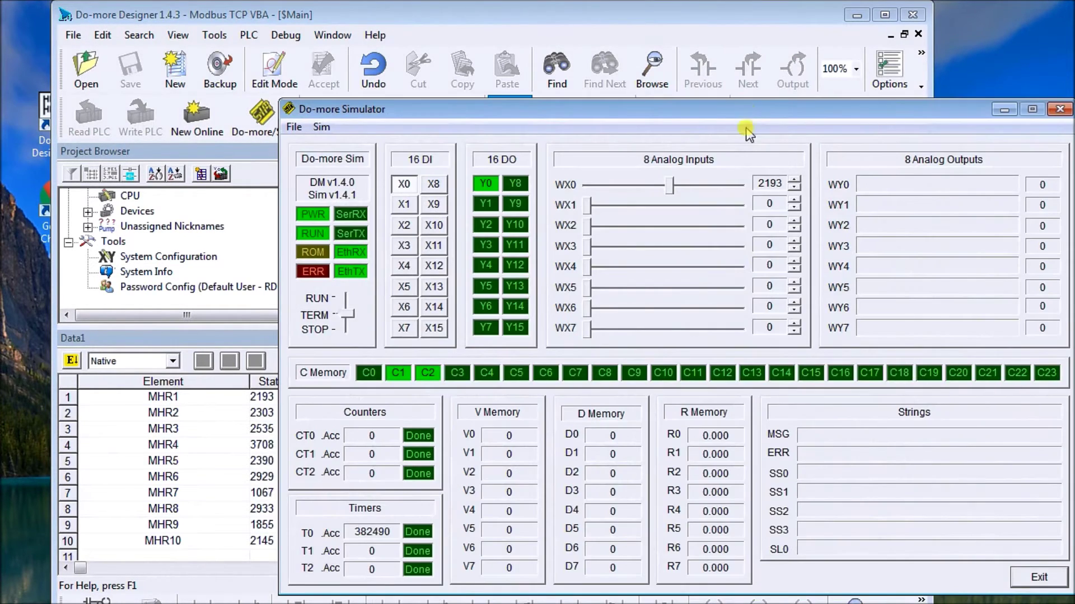
click(404, 184)
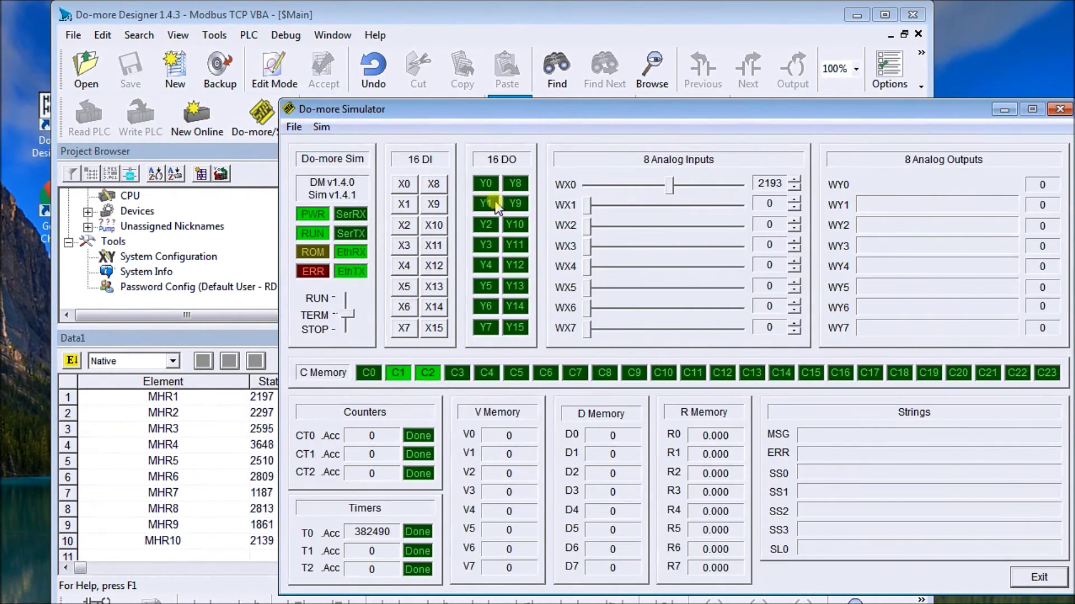
drag(671, 185, 558, 194)
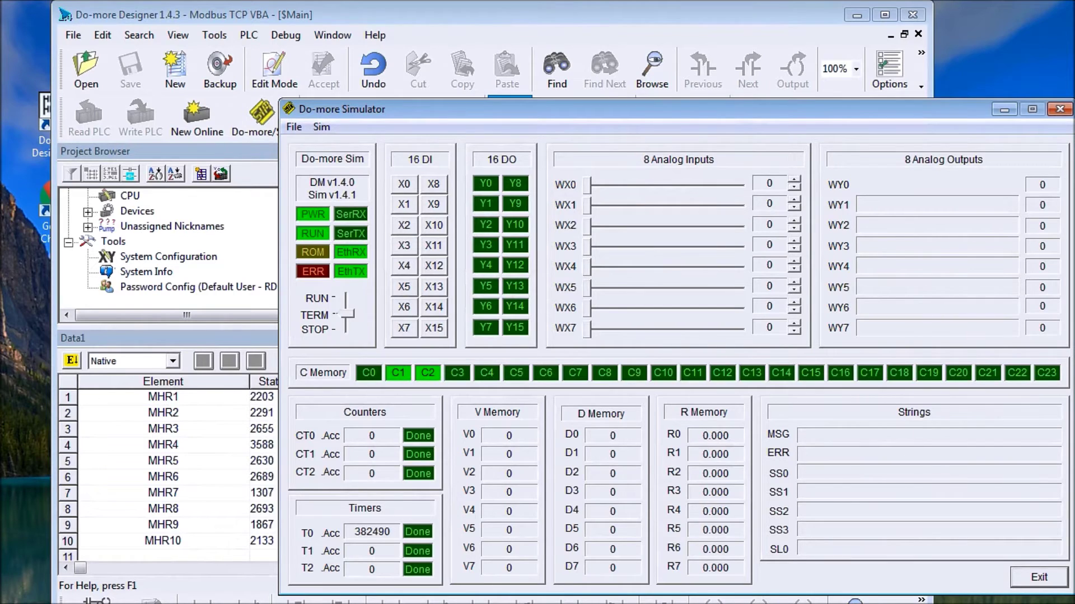
key(alt+Tab)
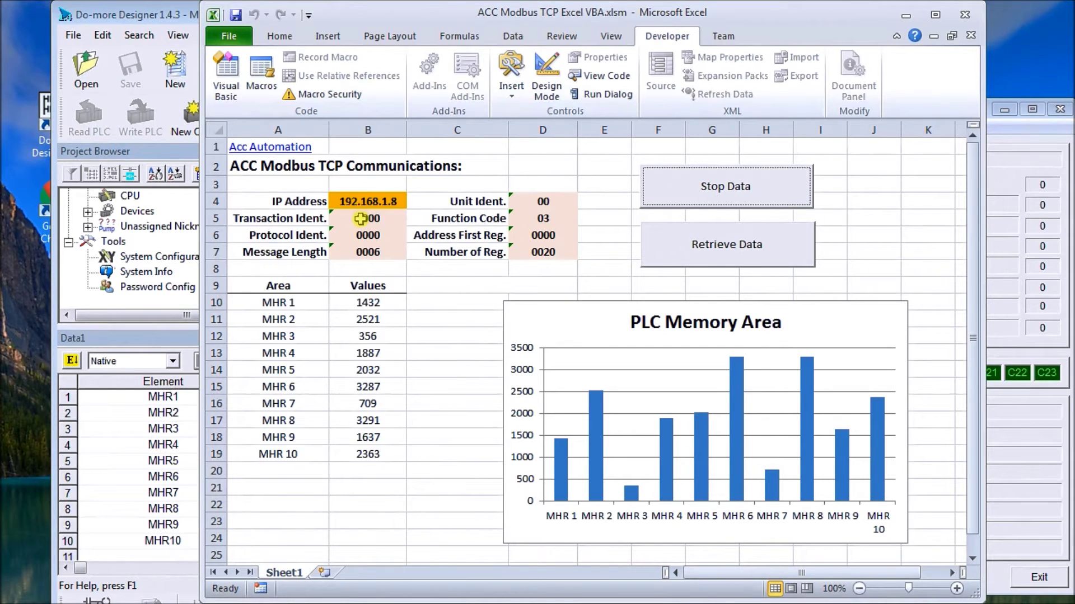
Return to Do-more Designer and open System Configuration for the CPU at 192.168.1.8, Modbus/TCP port 502
click(152, 12)
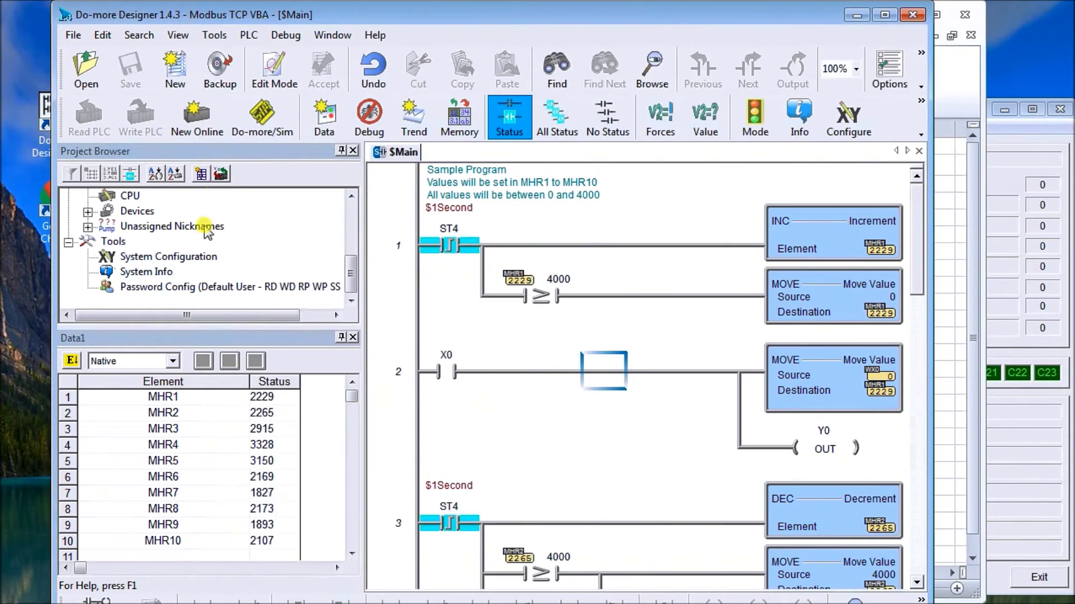
click(194, 258)
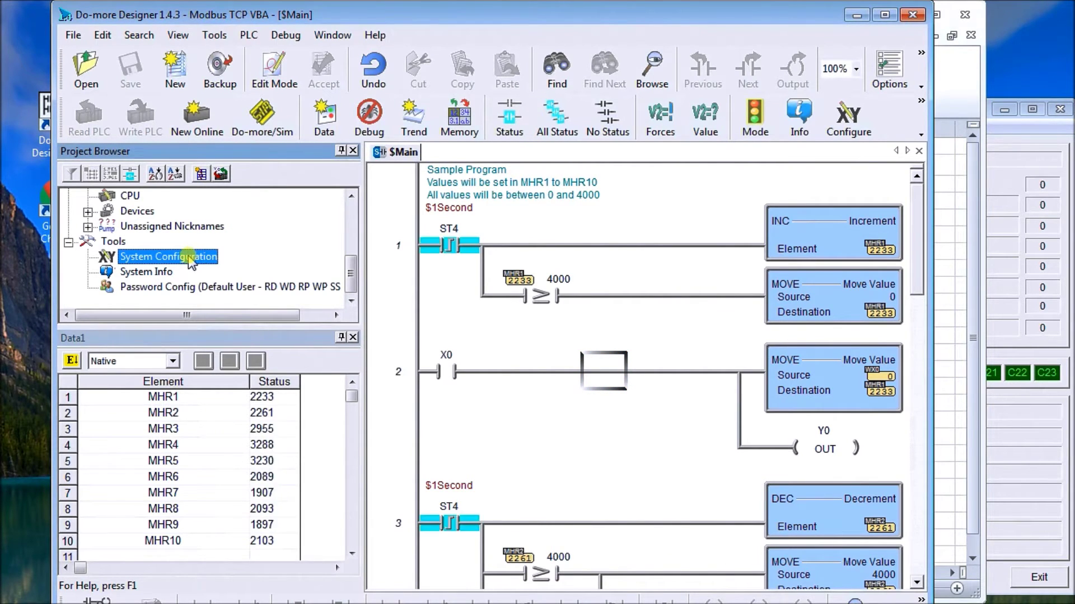
double_click(193, 259)
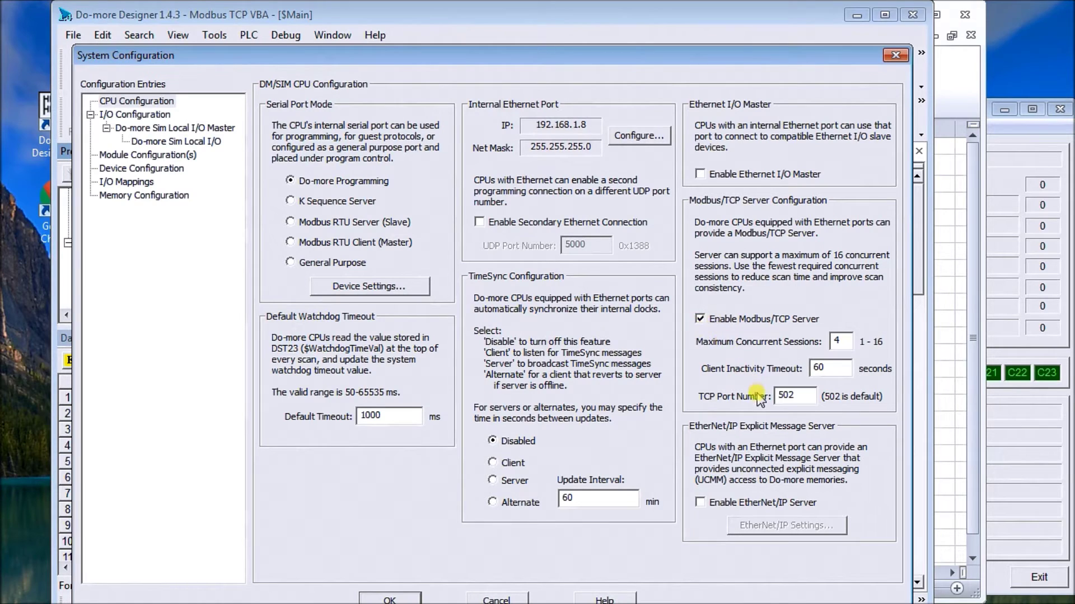
drag(803, 396, 777, 392)
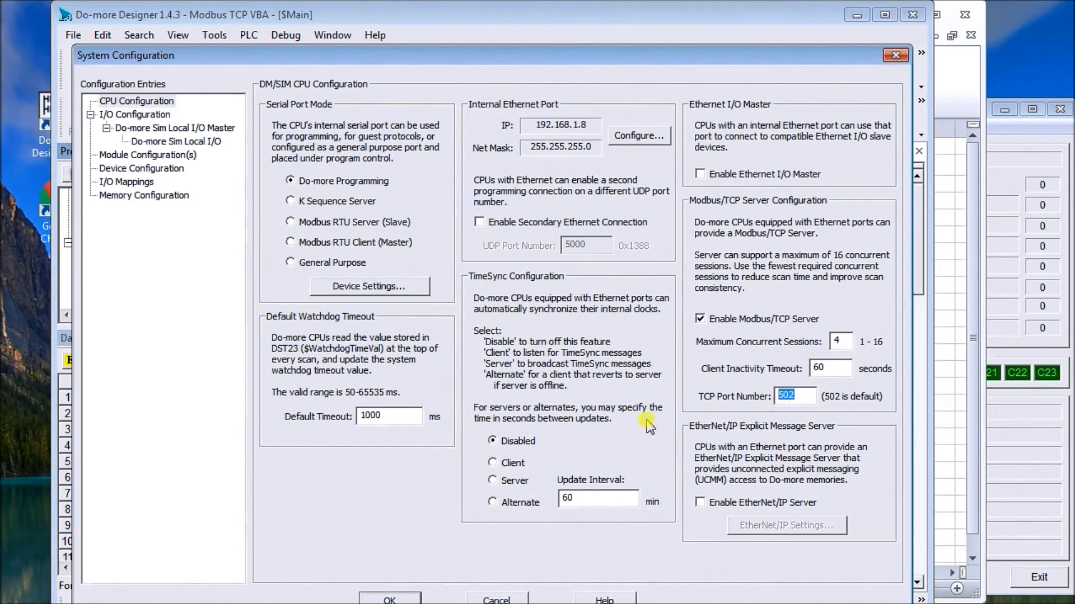
click(511, 599)
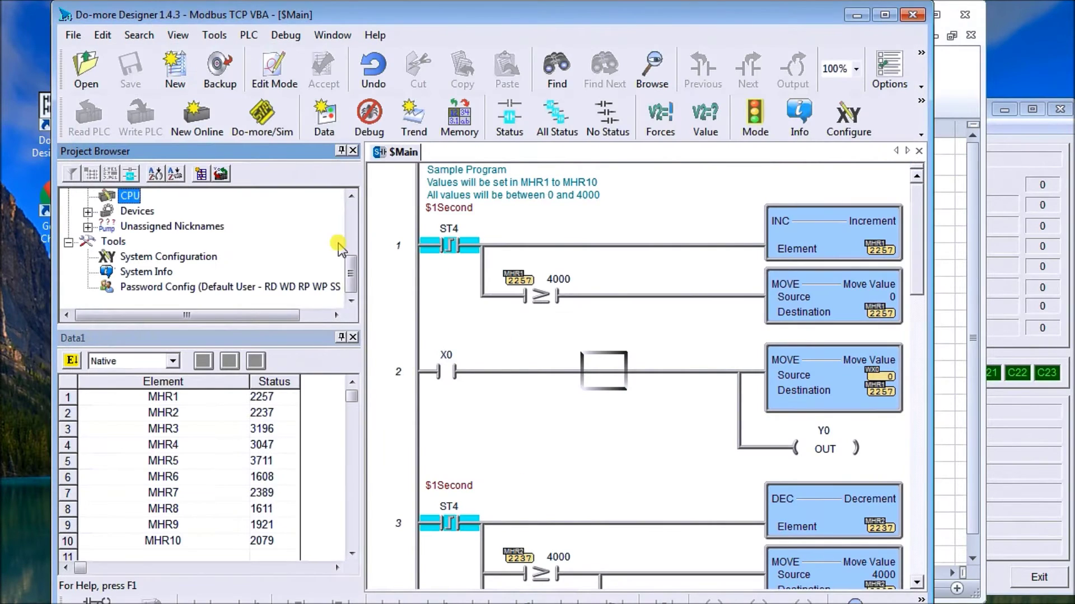
click(945, 84)
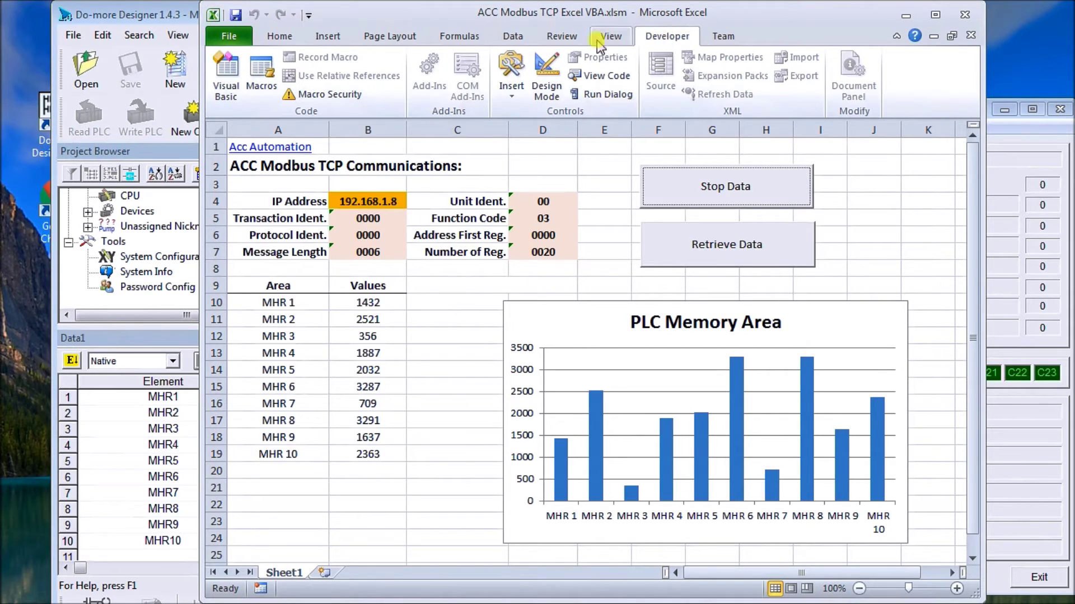
Open the VBA editor on Sheet1's code, showing wsTCP declared as OSWINSCK.Winsock at the top
click(226, 71)
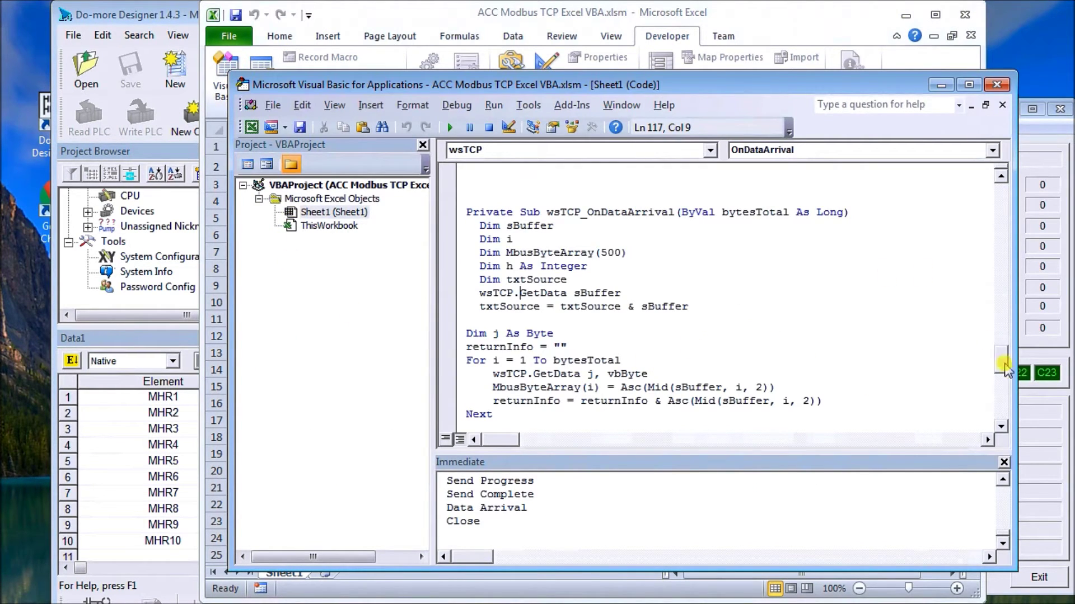
drag(1005, 368, 991, 183)
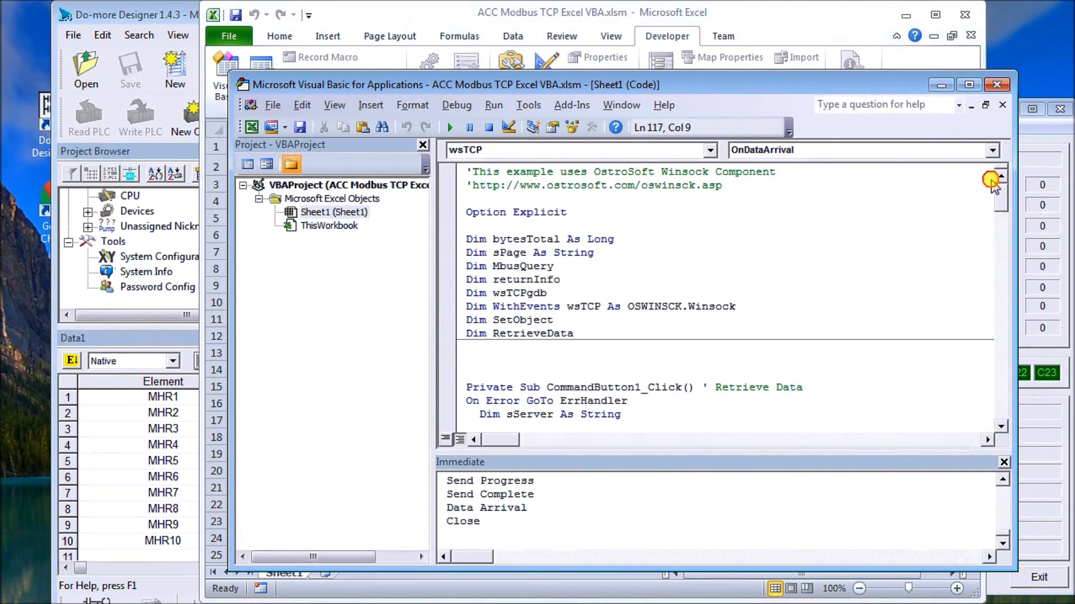
click(528, 106)
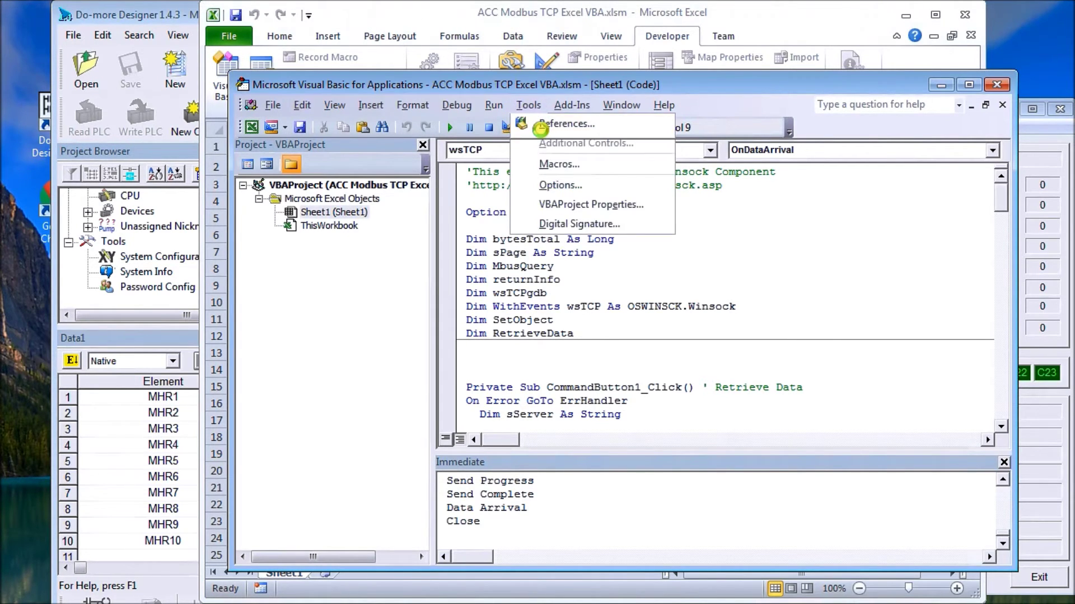
Add the OstroSoft Winsock Component (OSWINSCK.dll) reference, then close the VBA editor to return to the sheet
click(542, 130)
click(175, 308)
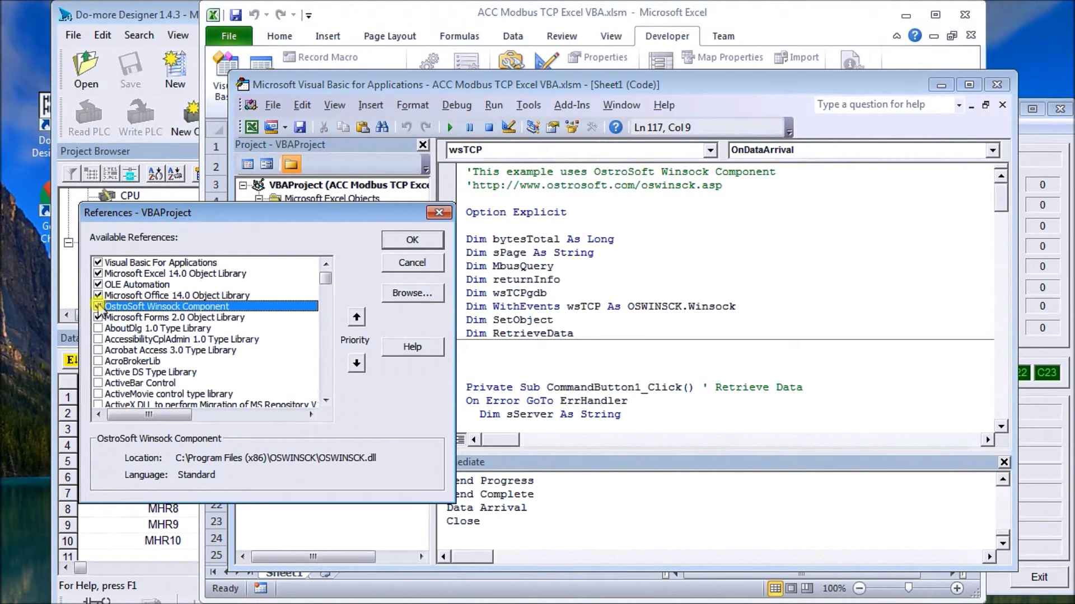
click(412, 240)
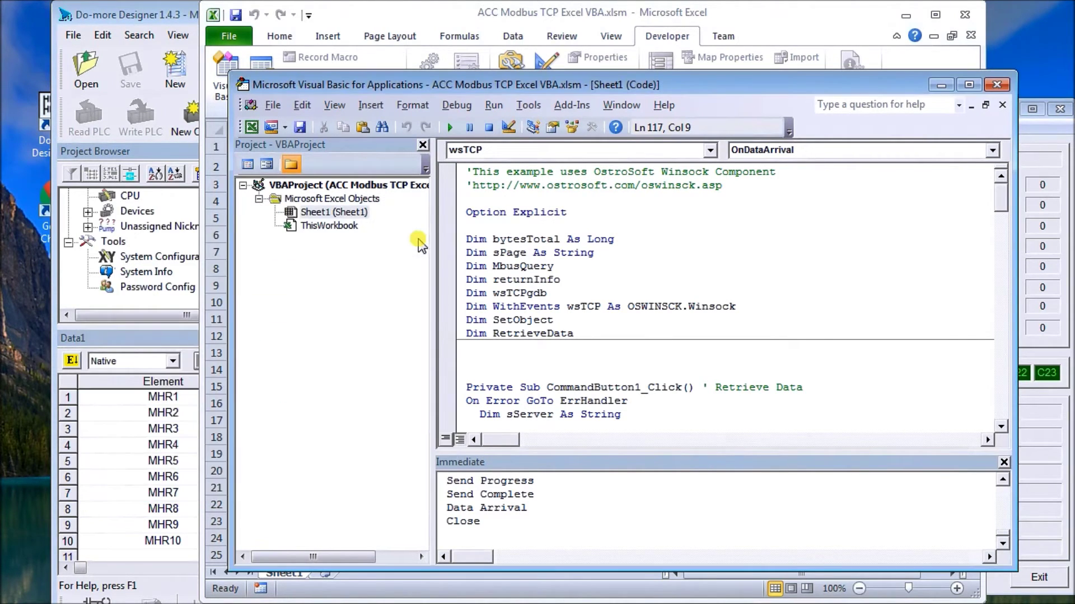
click(997, 85)
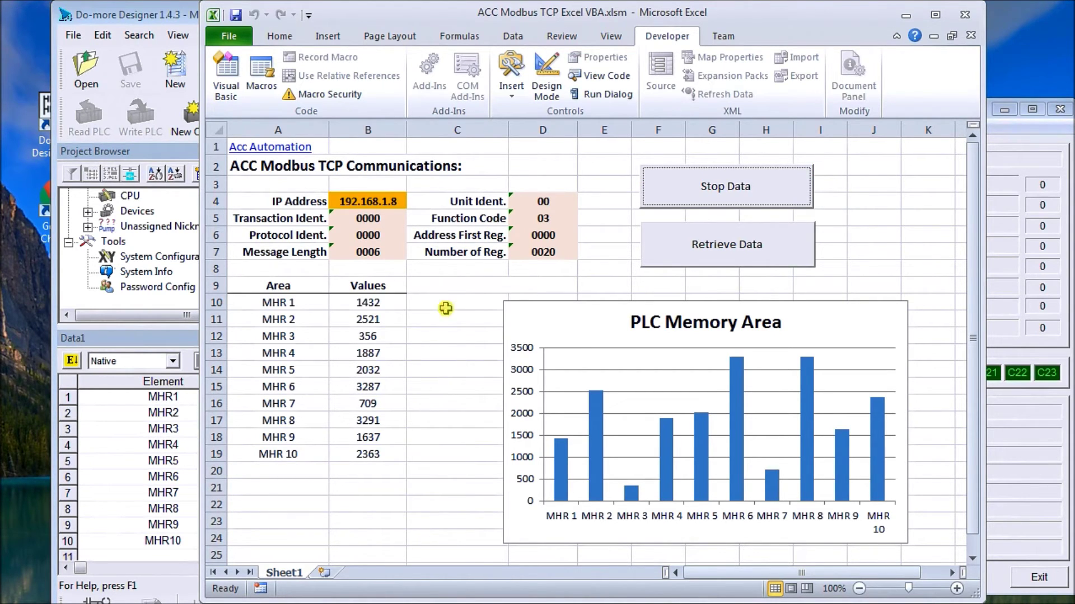
Select the MHR 1–MHR 10 values in B10:B19, then start live retrieval with Retrieve Data
drag(370, 336, 370, 403)
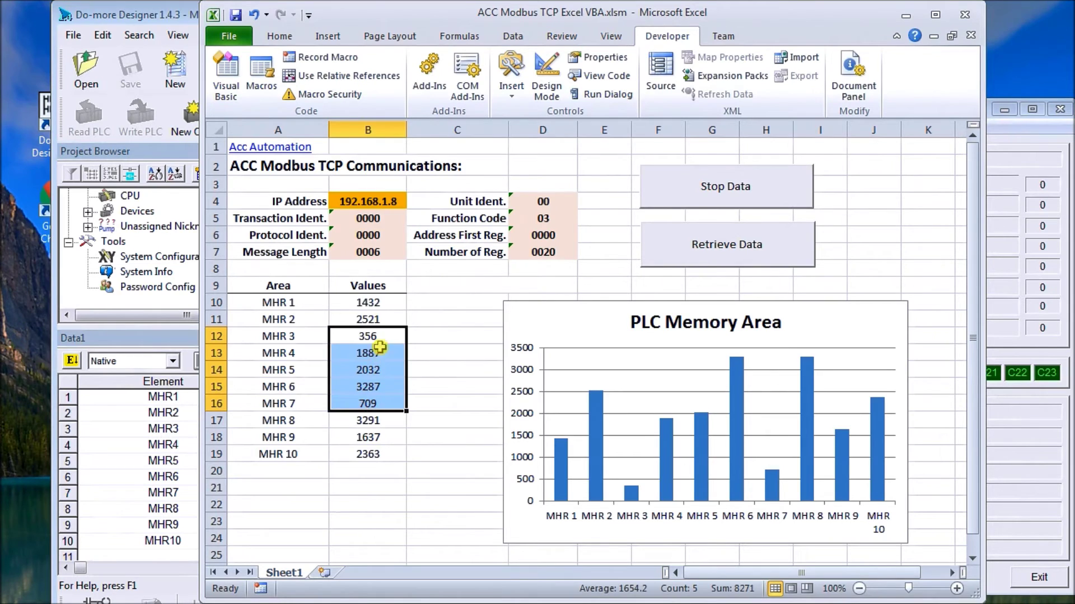
drag(372, 302, 382, 452)
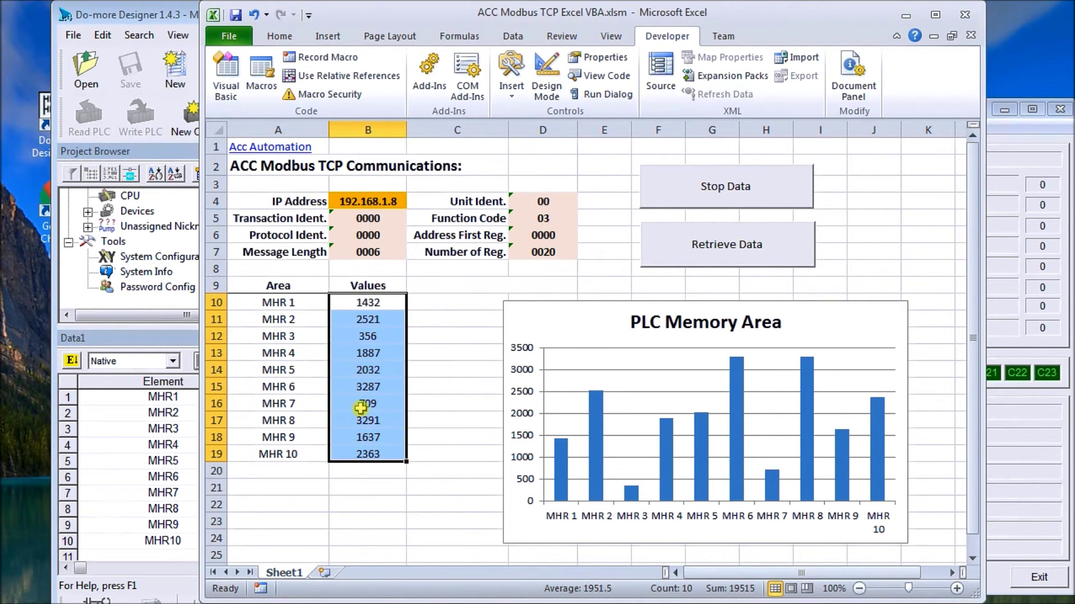
click(423, 340)
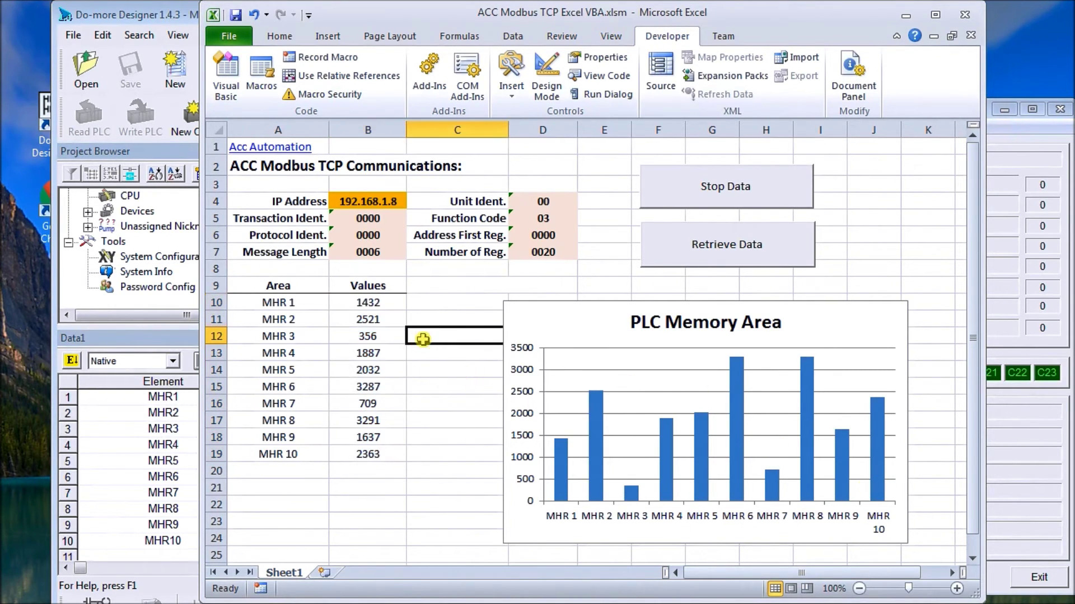
click(744, 244)
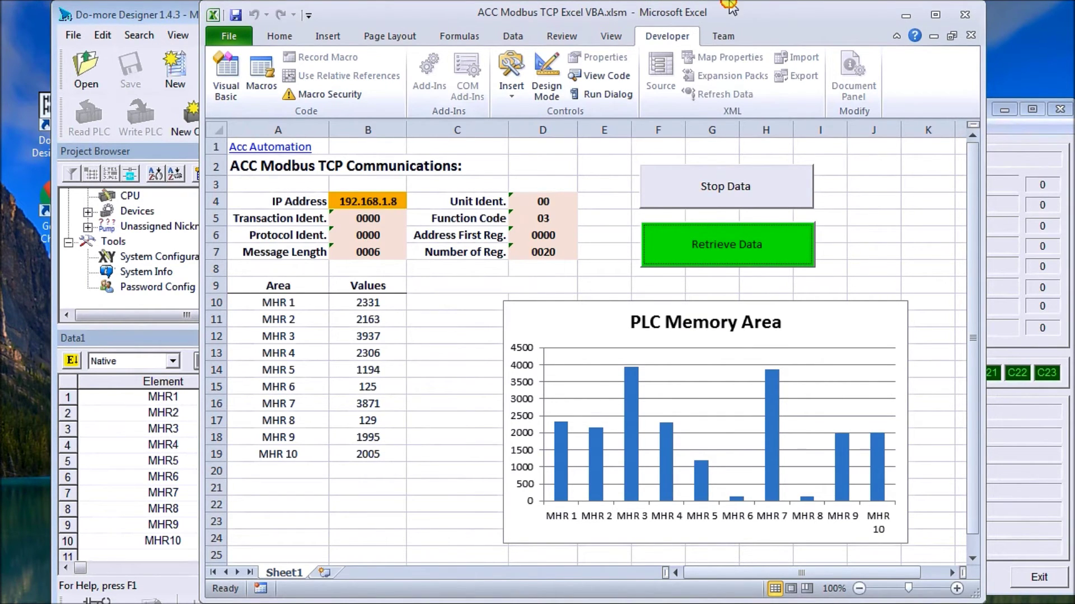
Resize and move the Excel window aside so the Do-more Simulator shows beside it
double_click(561, 8)
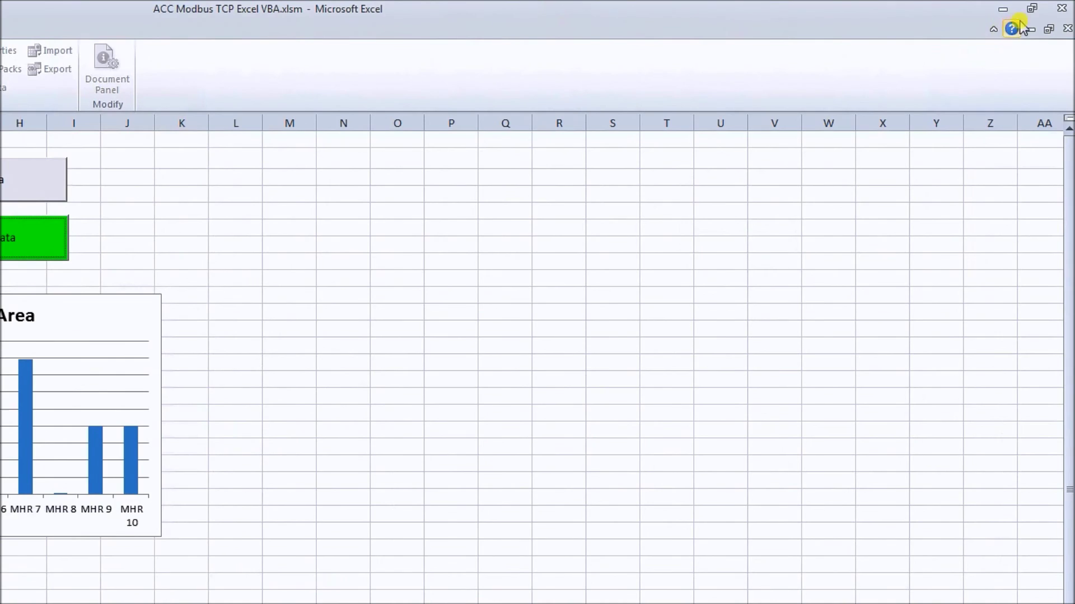
click(1031, 8)
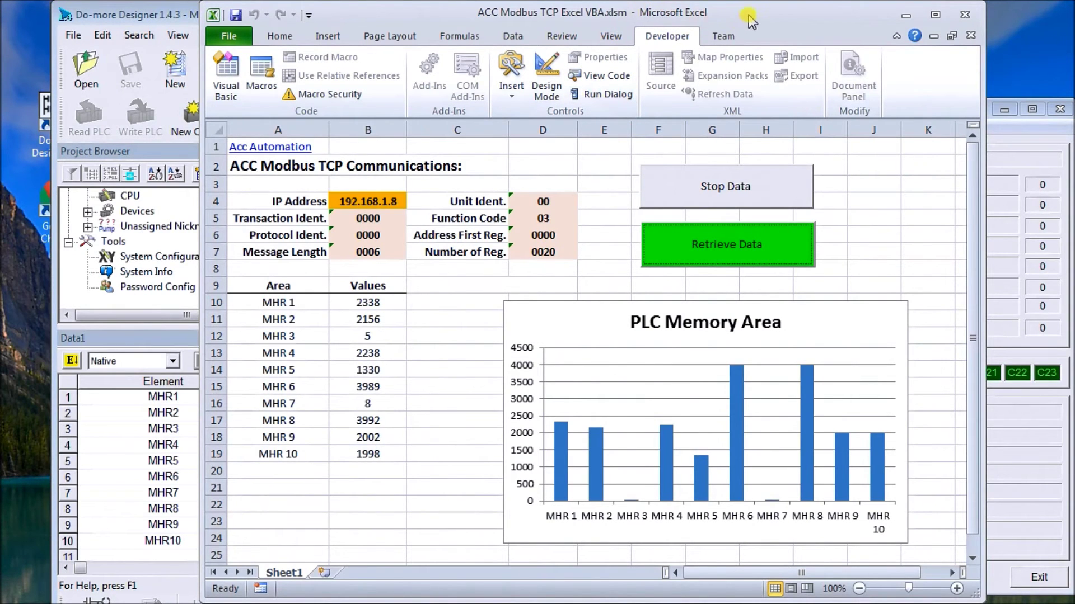
drag(734, 12, 577, 13)
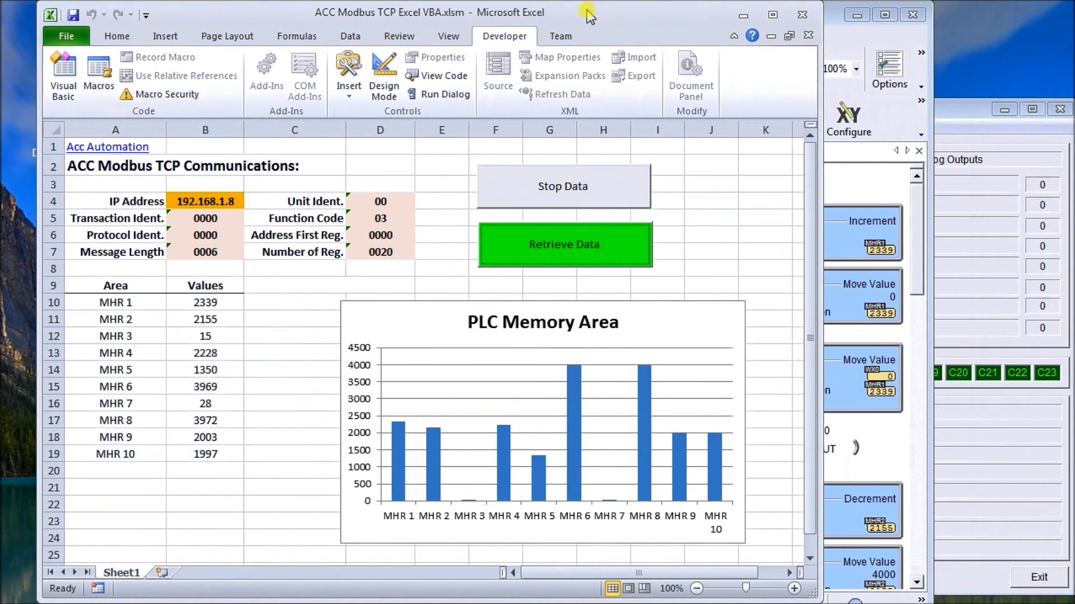
click(960, 108)
Switch input X0 on and raise analog input WX0 to 2238 so MHR 1 reads 2238
drag(455, 110, 852, 124)
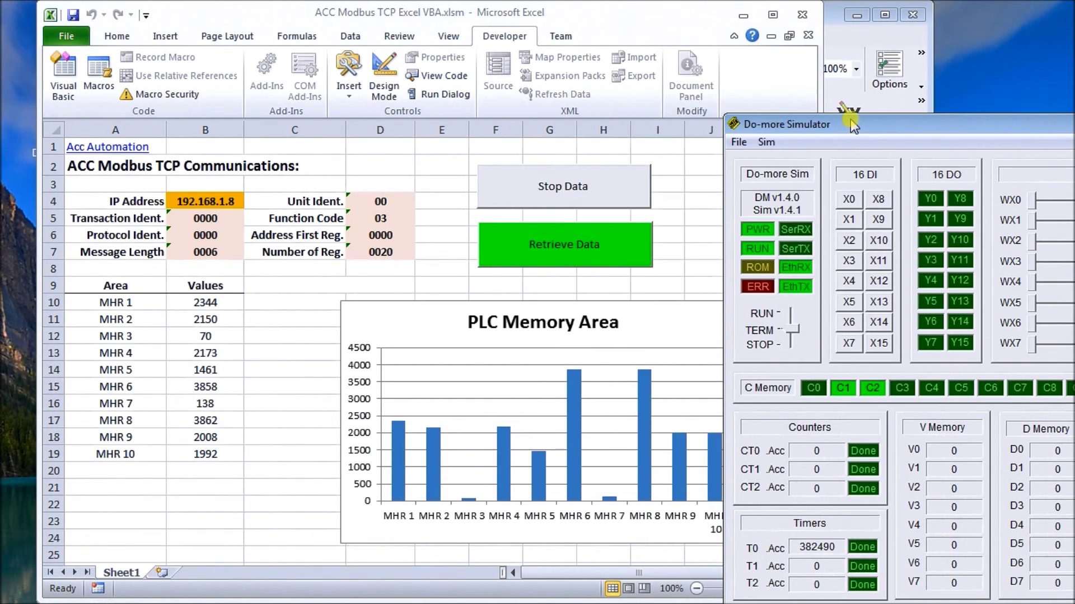
click(848, 199)
drag(812, 118, 682, 103)
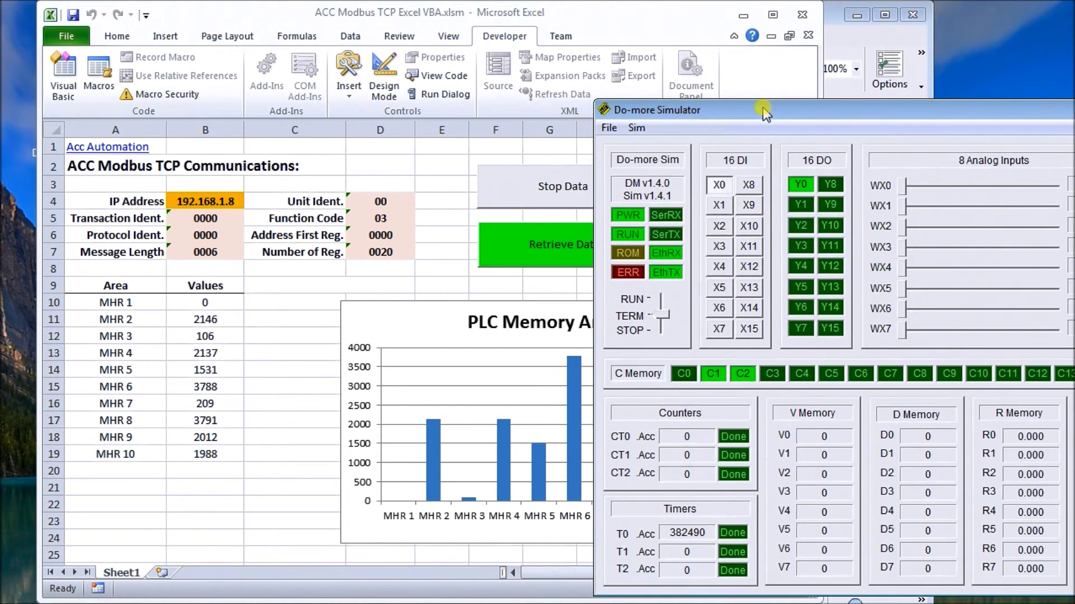
drag(909, 186, 989, 184)
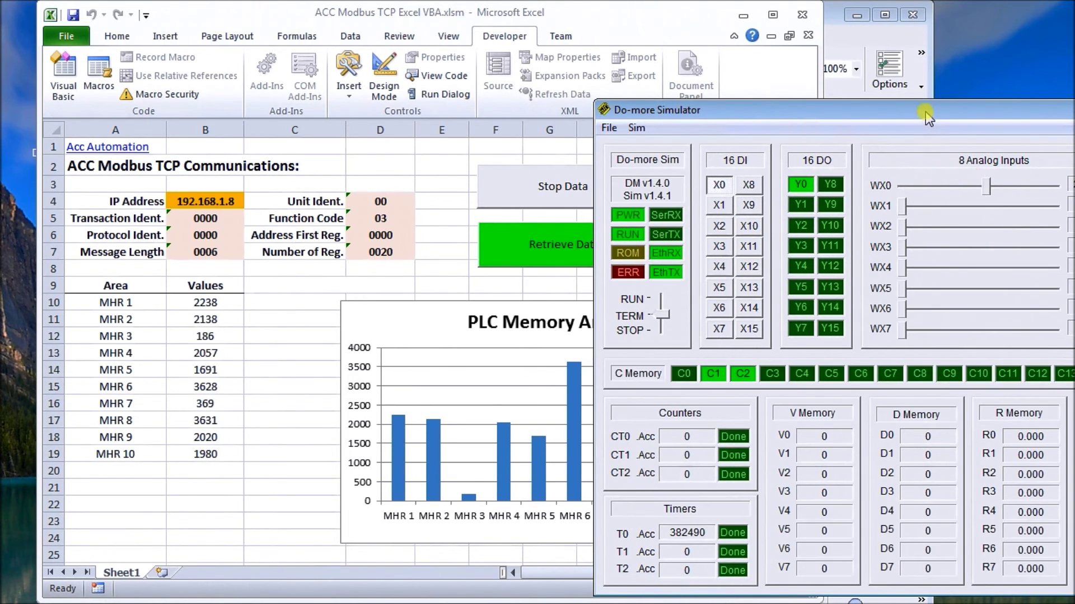
Reposition the simulator window, switching X0 off and back on
drag(924, 112, 749, 85)
click(736, 79)
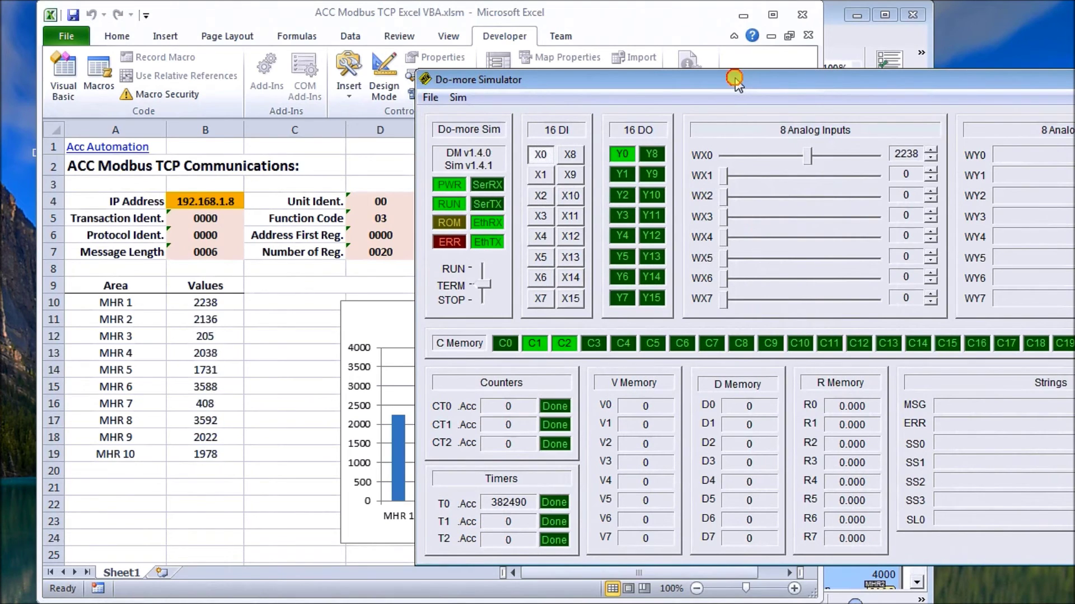
click(732, 80)
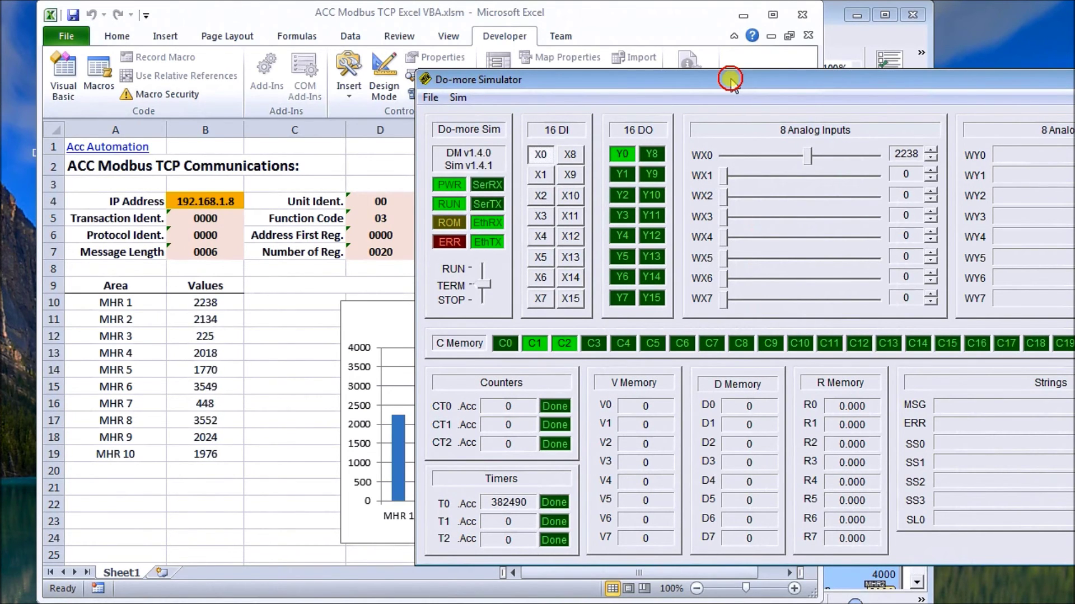
drag(730, 79, 725, 80)
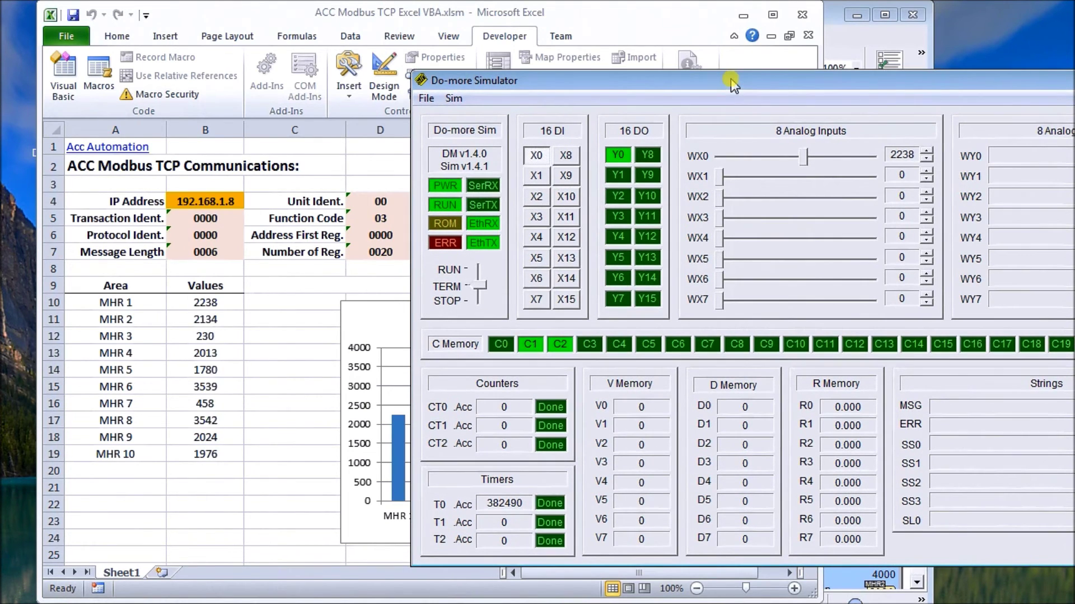
click(536, 155)
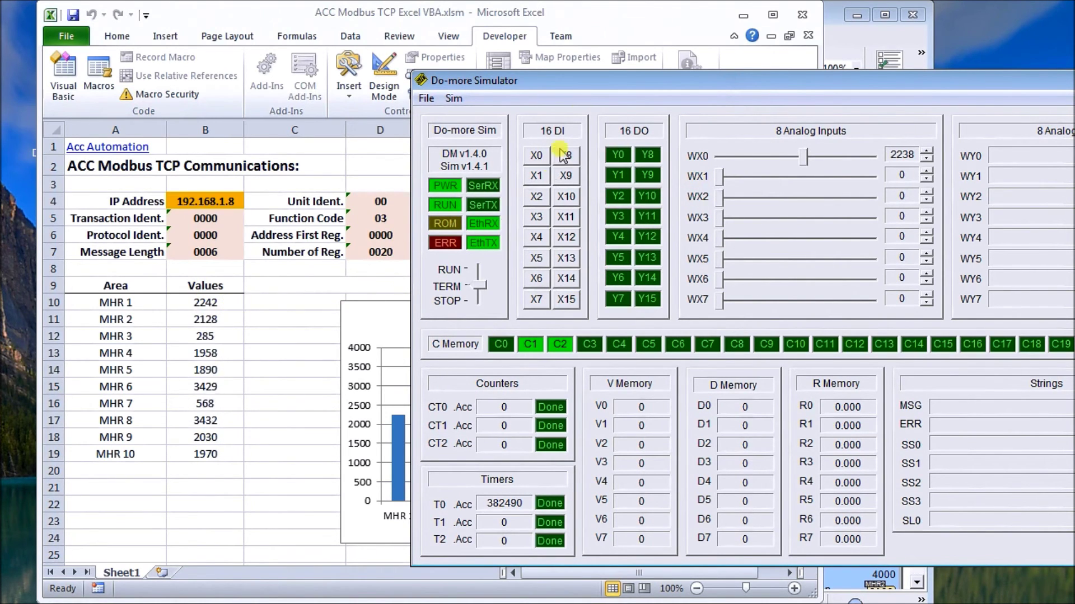
drag(592, 85, 637, 95)
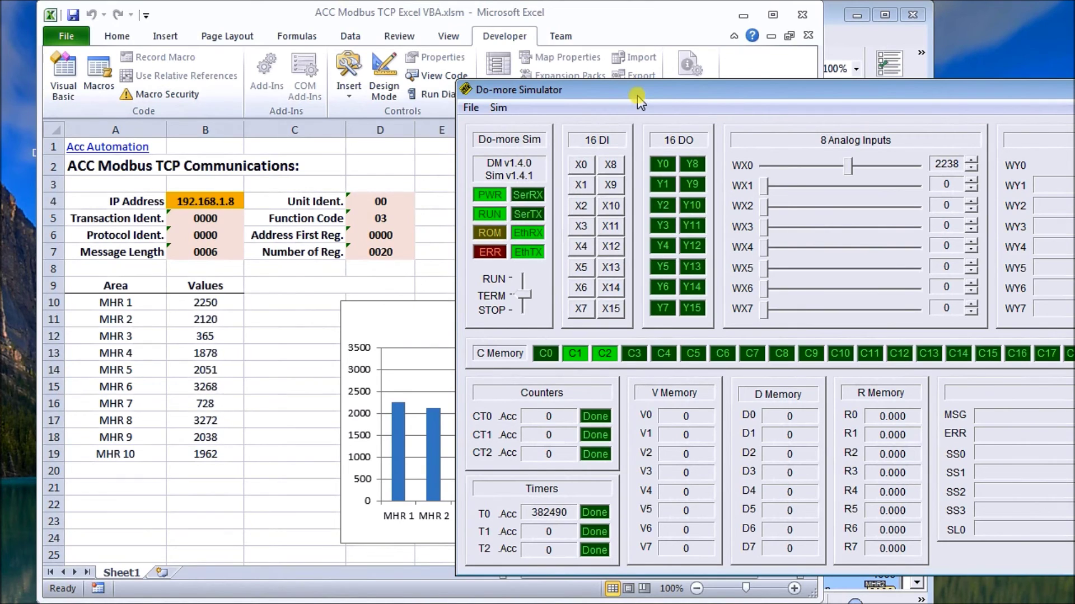
click(581, 164)
Switch inputs X1 and X2 on and set WX1 to 2752 and WX2 to 985
click(582, 184)
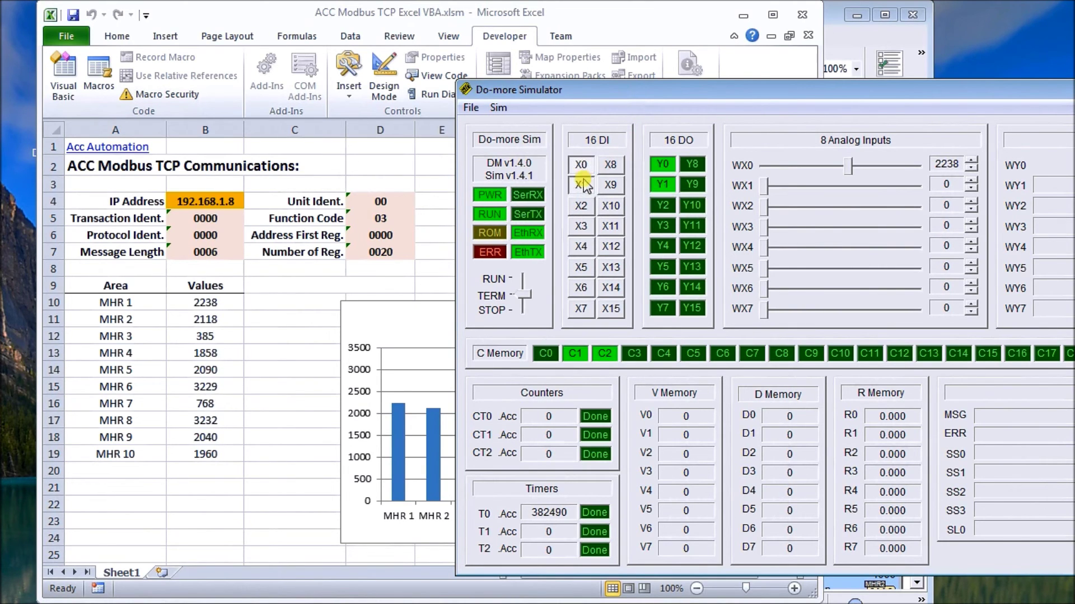
click(582, 204)
drag(768, 188, 868, 187)
drag(780, 205, 805, 208)
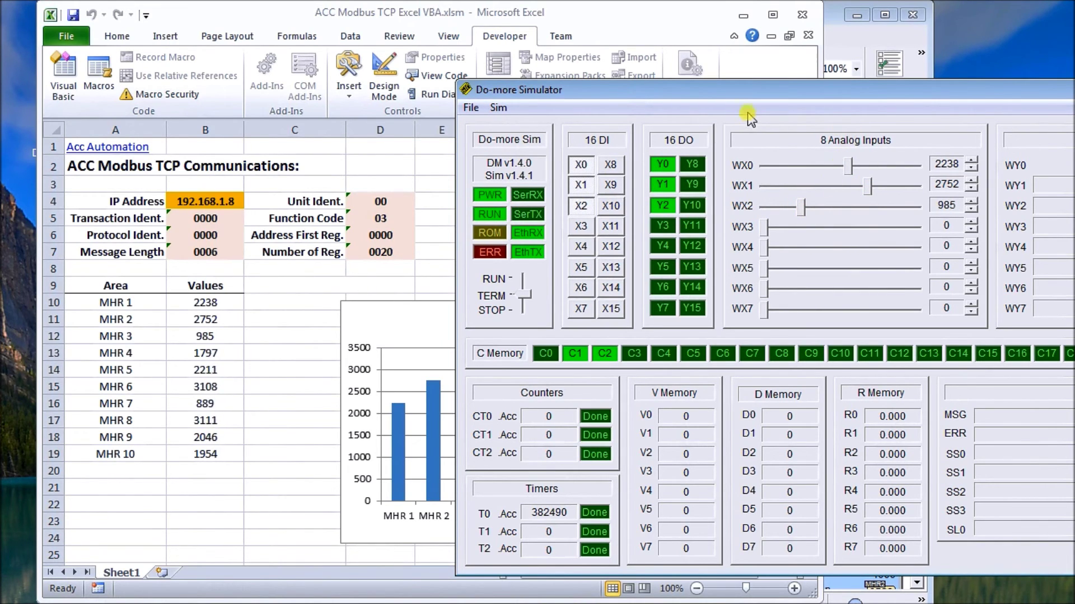
Switch X0, X1 and X2 off and move the simulator panel fully into view
click(581, 164)
click(583, 185)
click(581, 205)
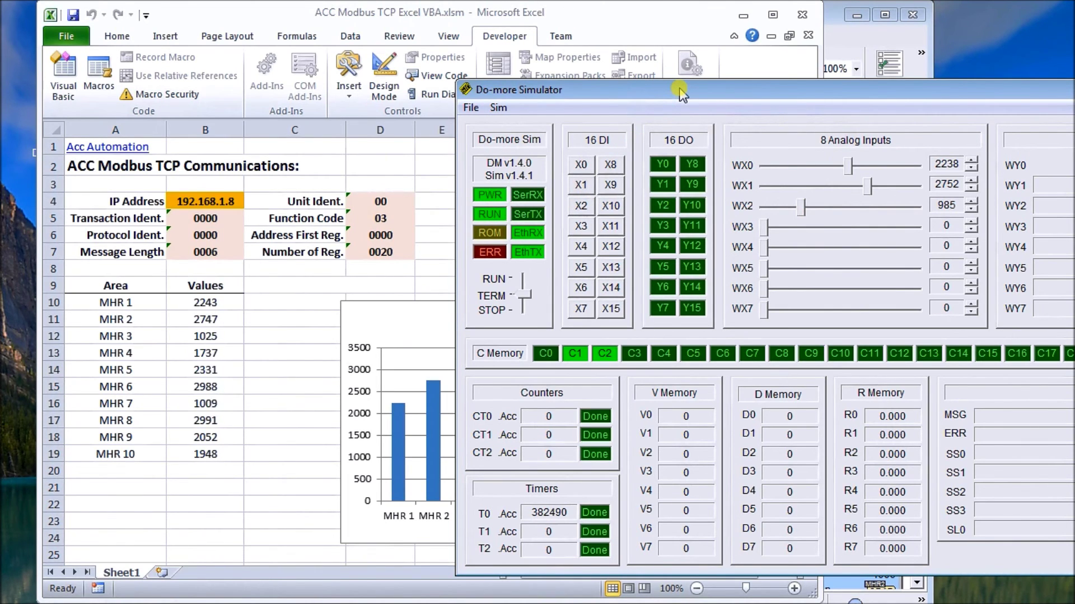
drag(681, 95, 387, 65)
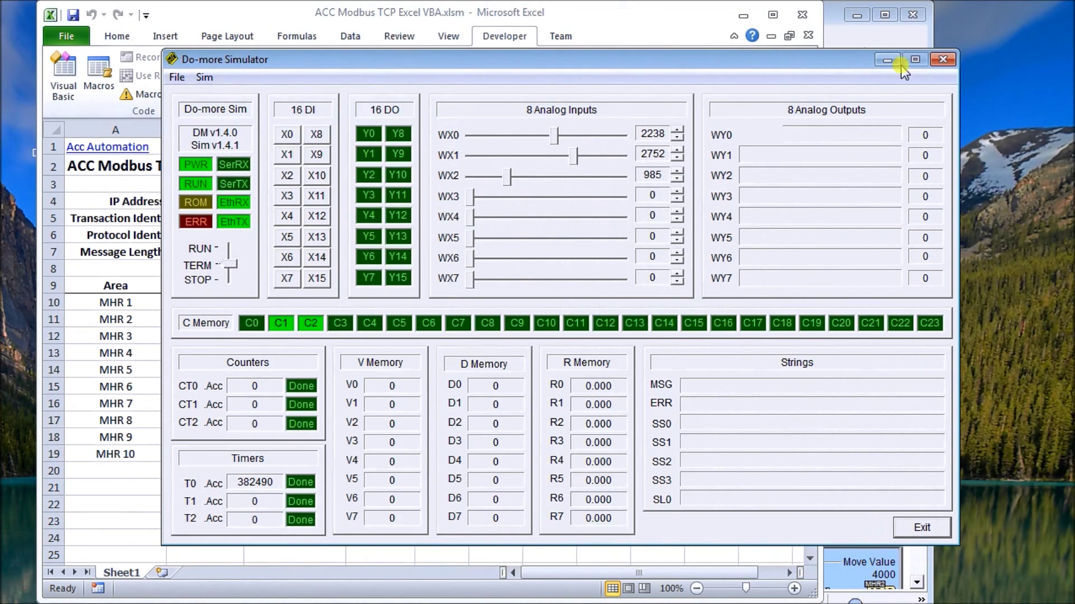